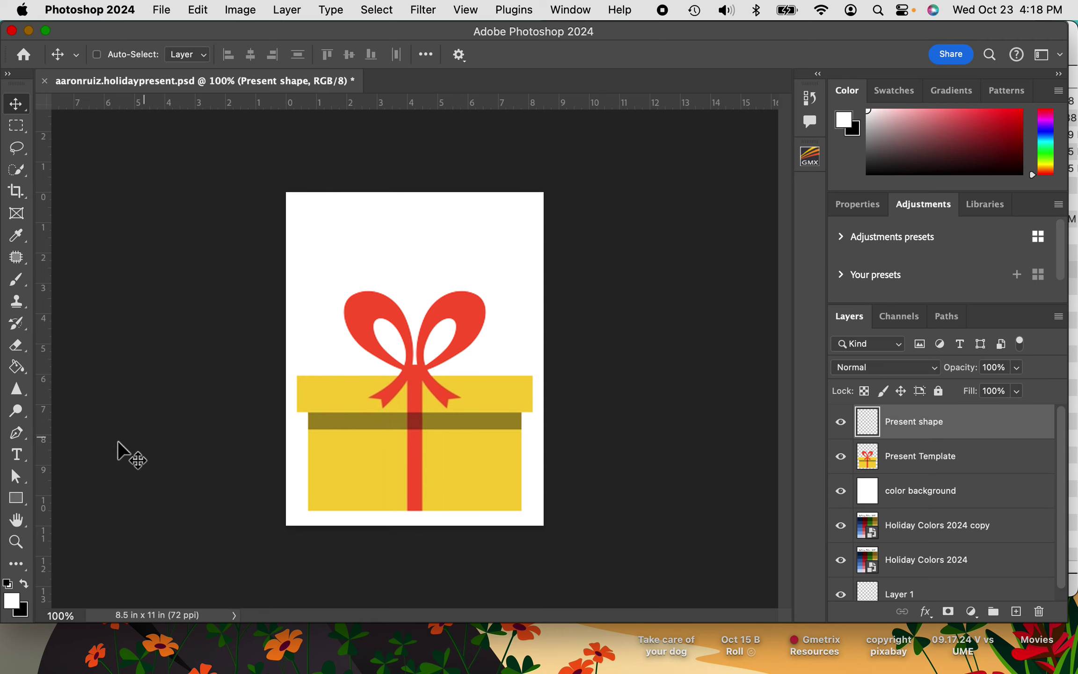
Trace the present's box and lid outline as a closed path with the Pen tool, keeping all corner anchor points.
click(18, 437)
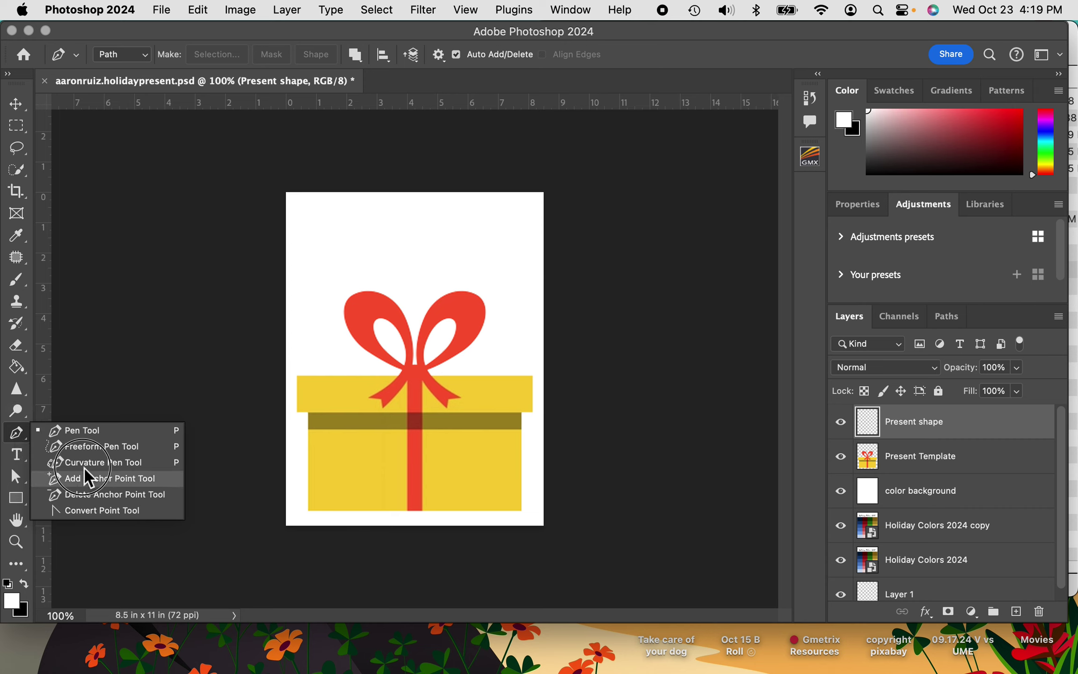
click(82, 430)
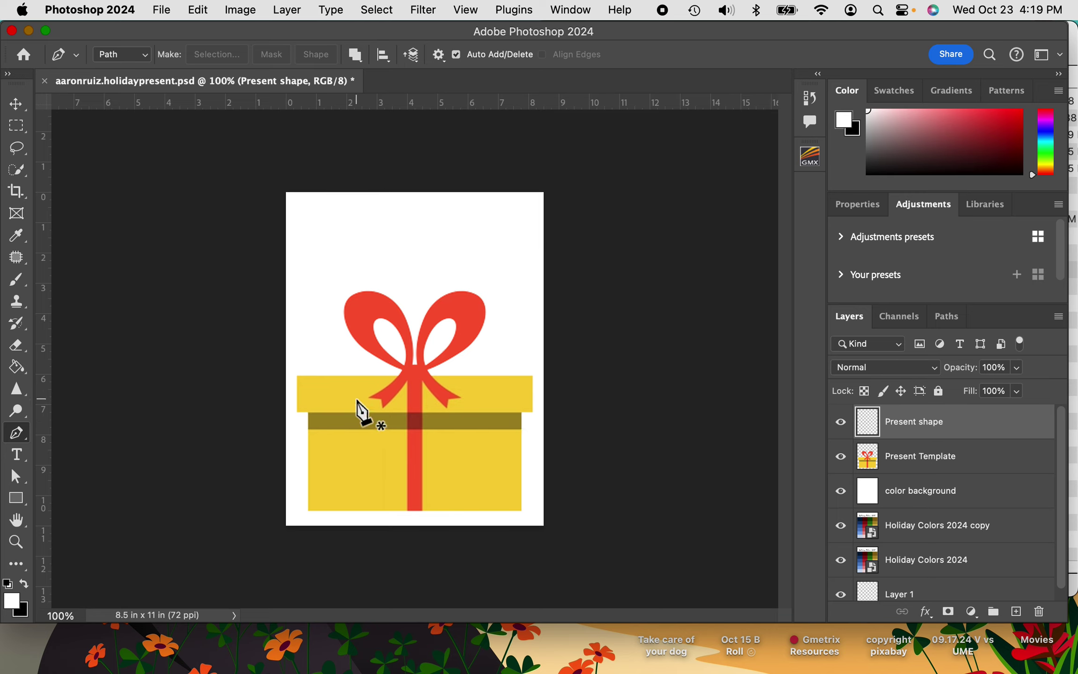
click(296, 376)
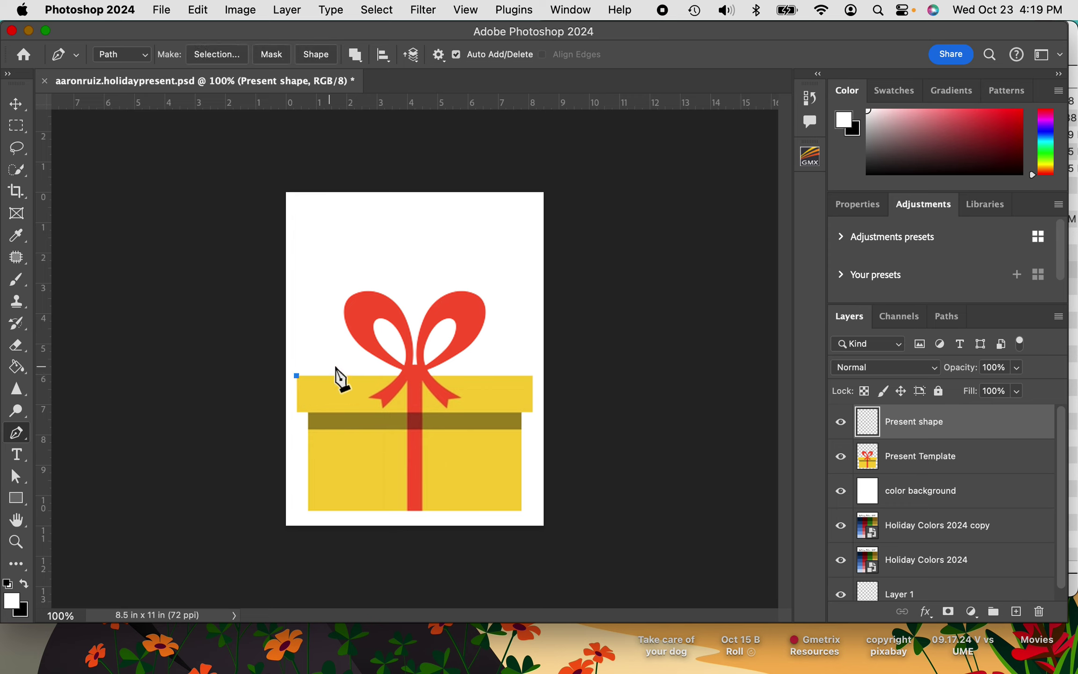
click(532, 376)
click(532, 411)
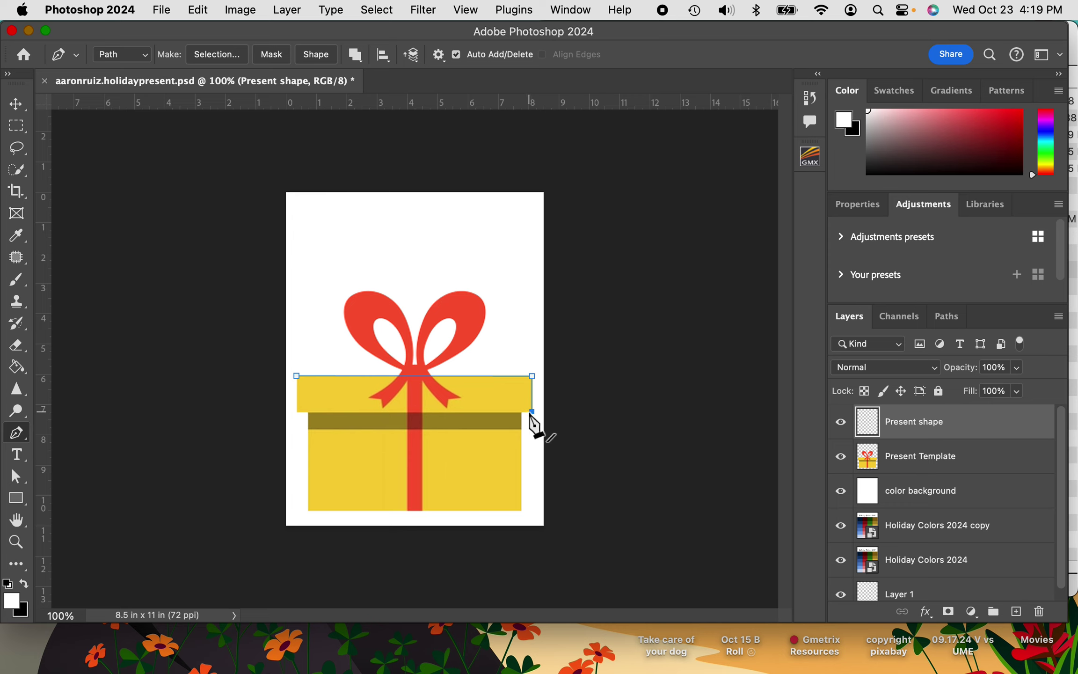
click(520, 509)
click(307, 509)
click(308, 411)
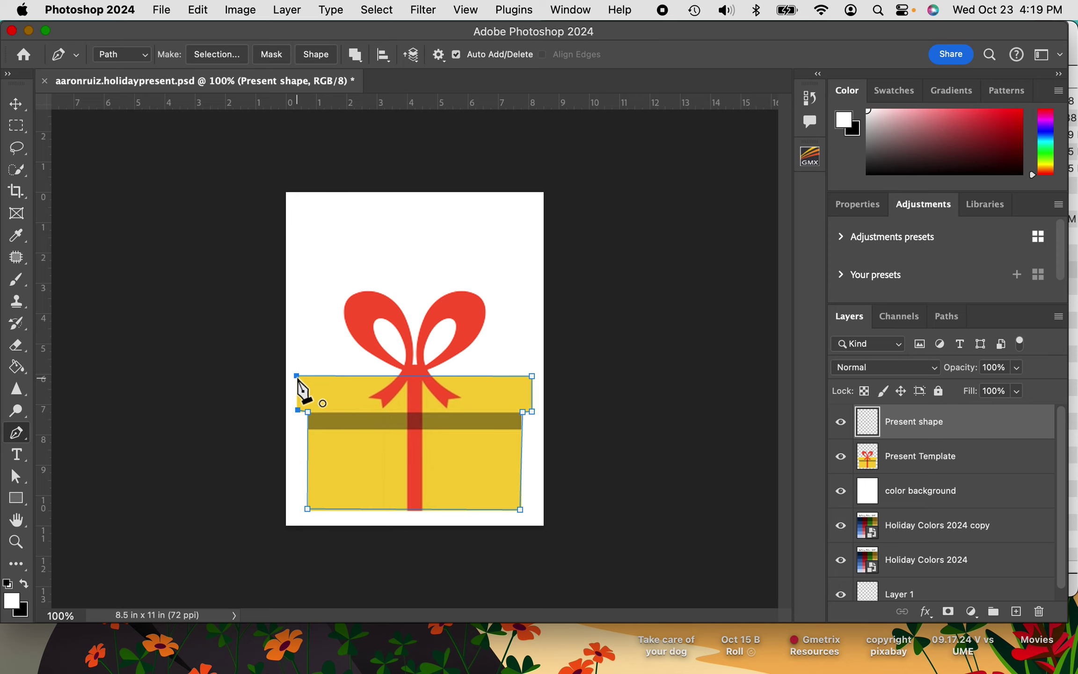
click(297, 378)
click(297, 377)
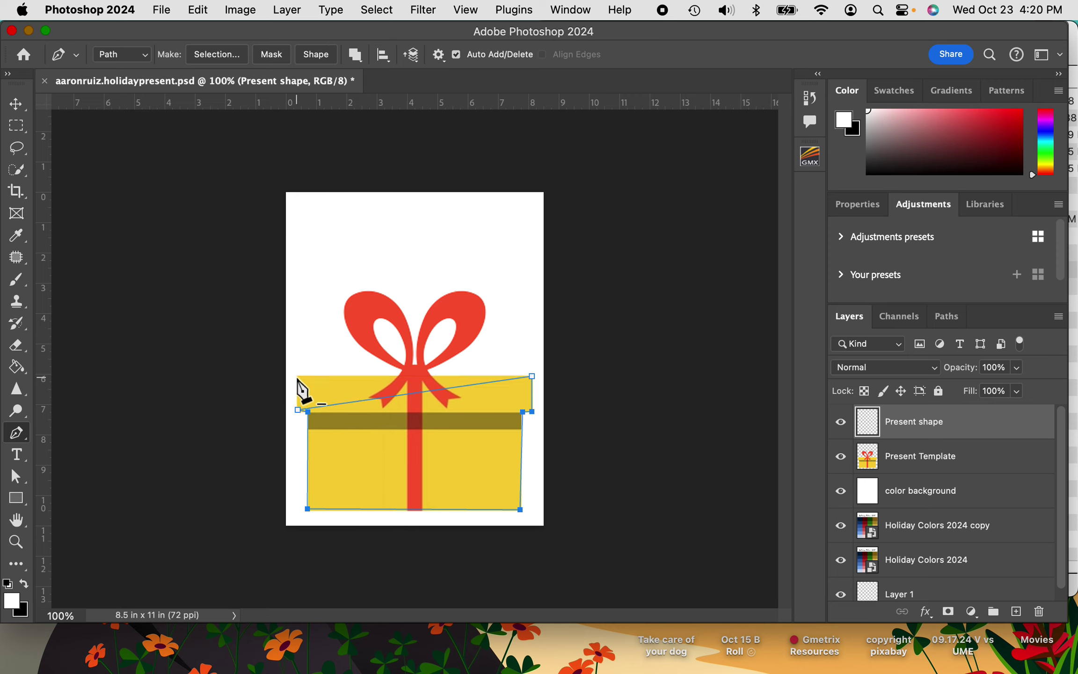
key(super+z)
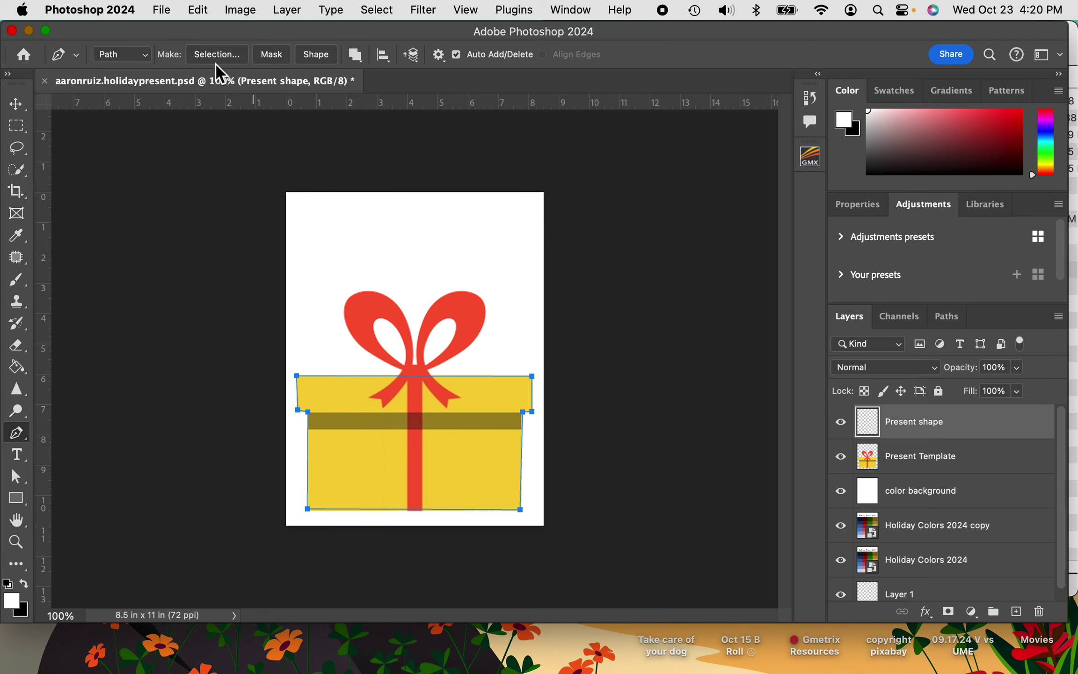
Convert the traced present path into a new anti-aliased selection with a feather radius of 0 pixels.
click(356, 60)
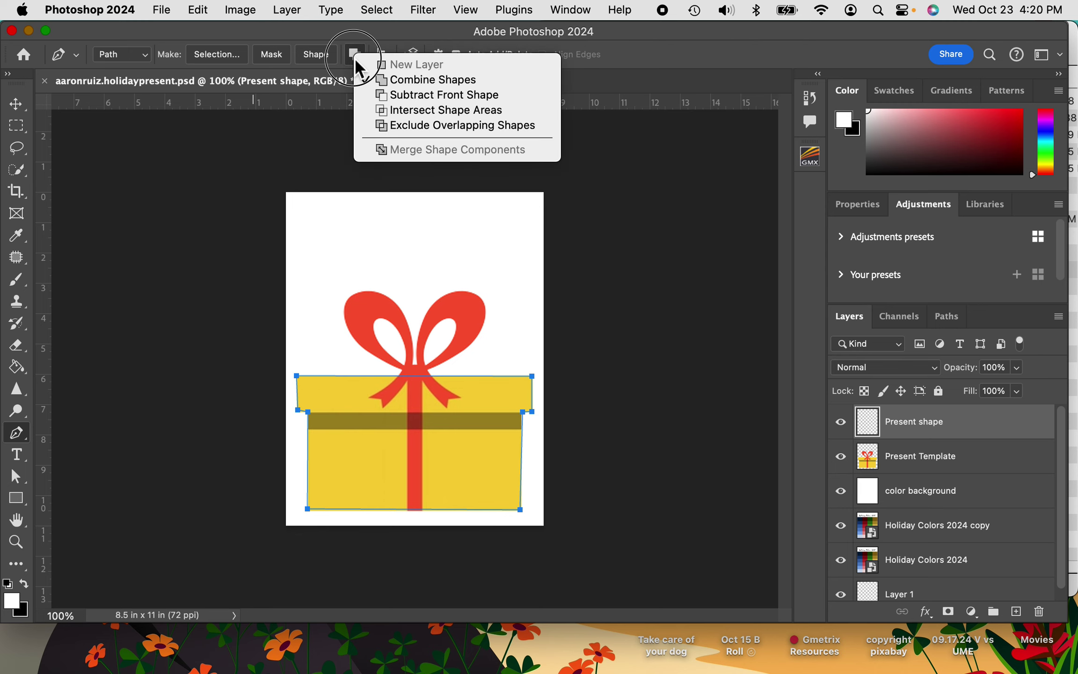
click(384, 85)
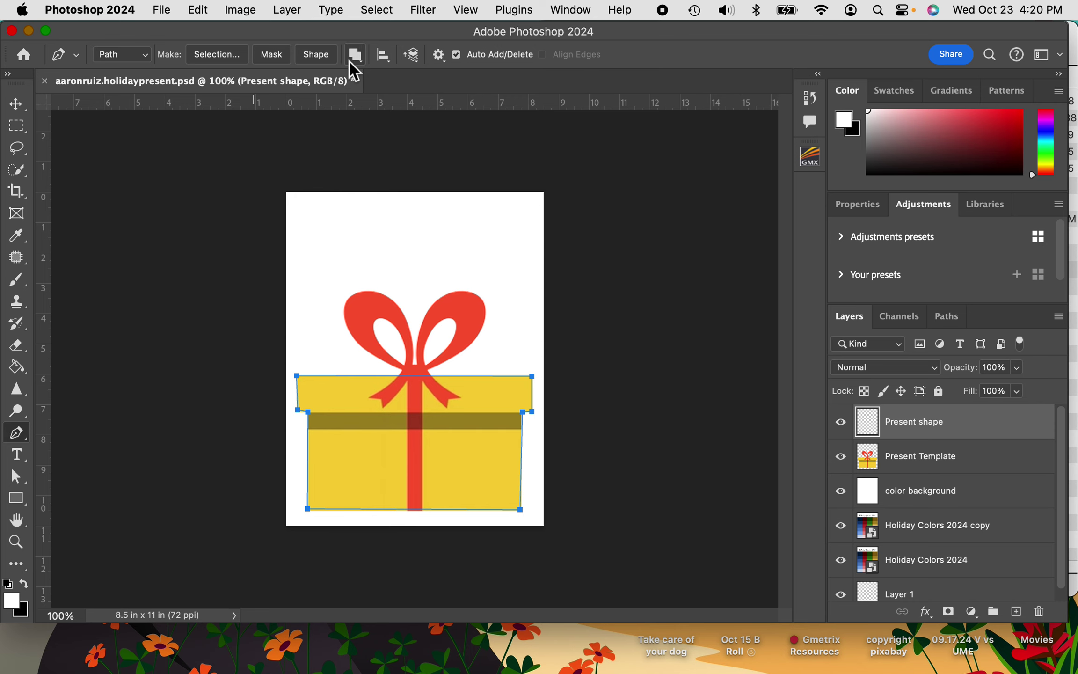
click(229, 62)
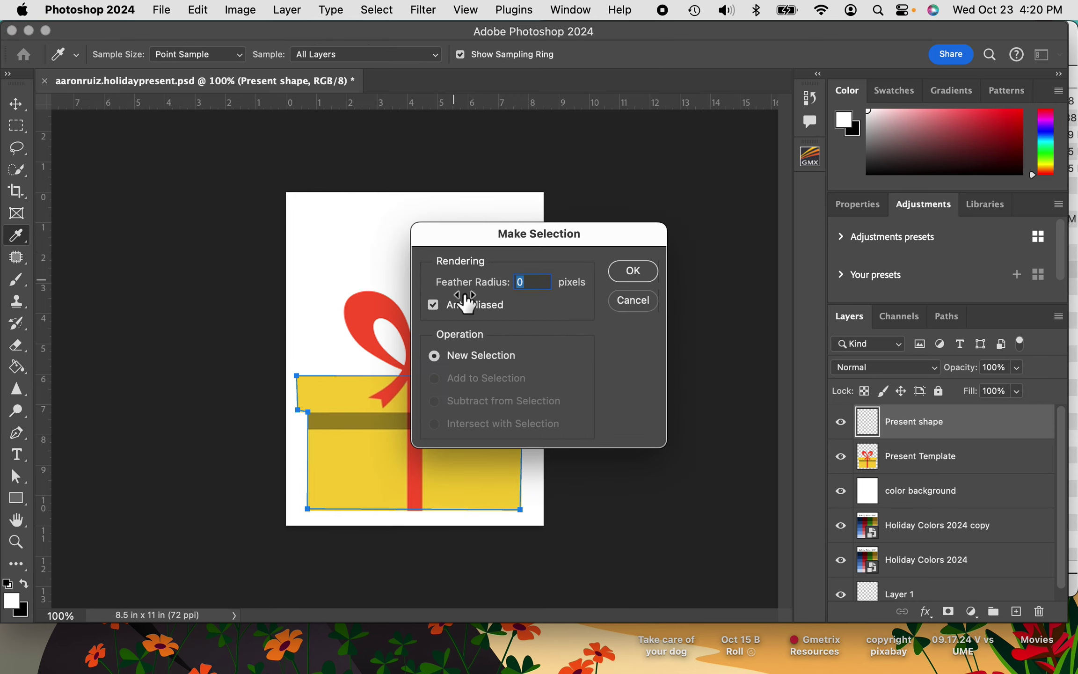
click(625, 274)
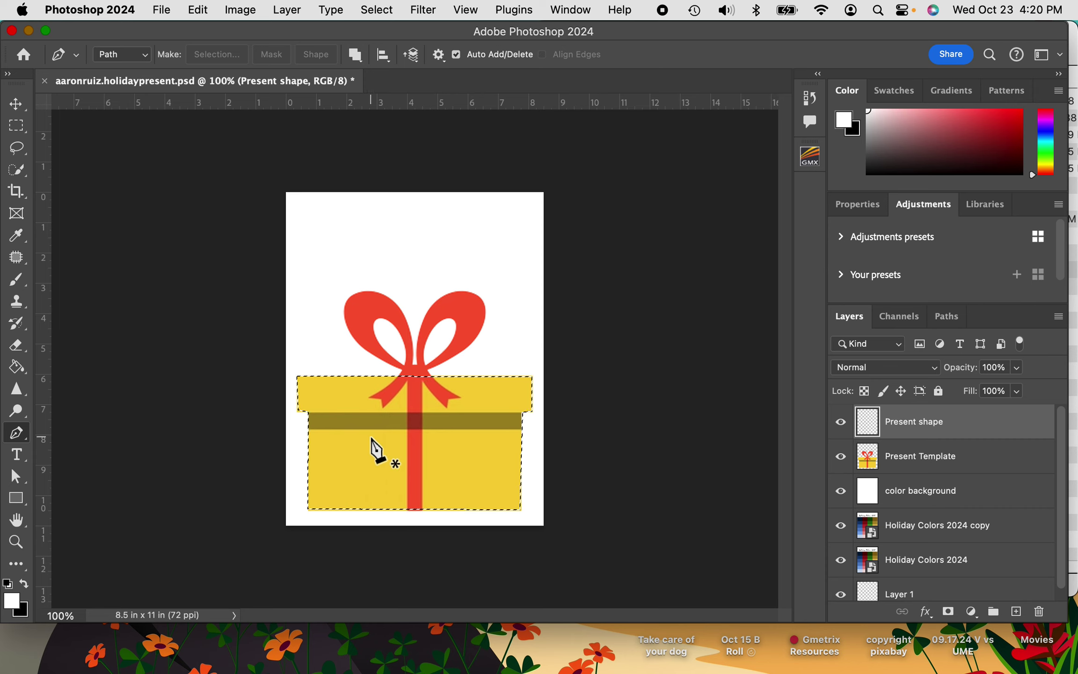
Hide the color background and Present Template layers and sample the third-row blue swatch of the Holiday Colors 2024 palette as foreground color.
click(848, 496)
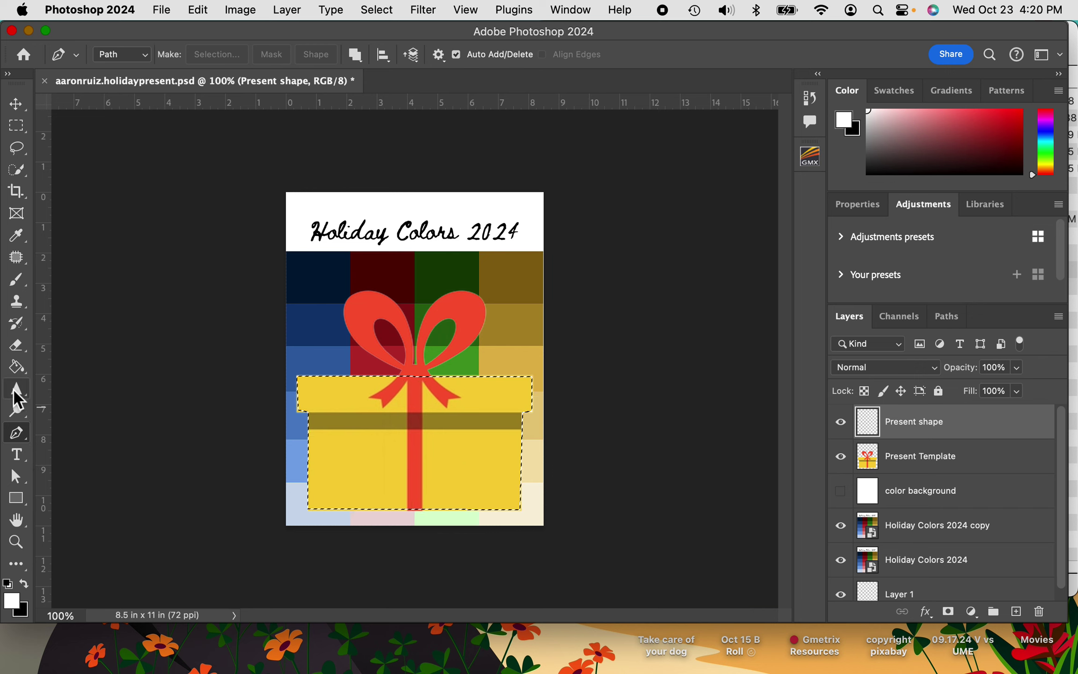
click(18, 235)
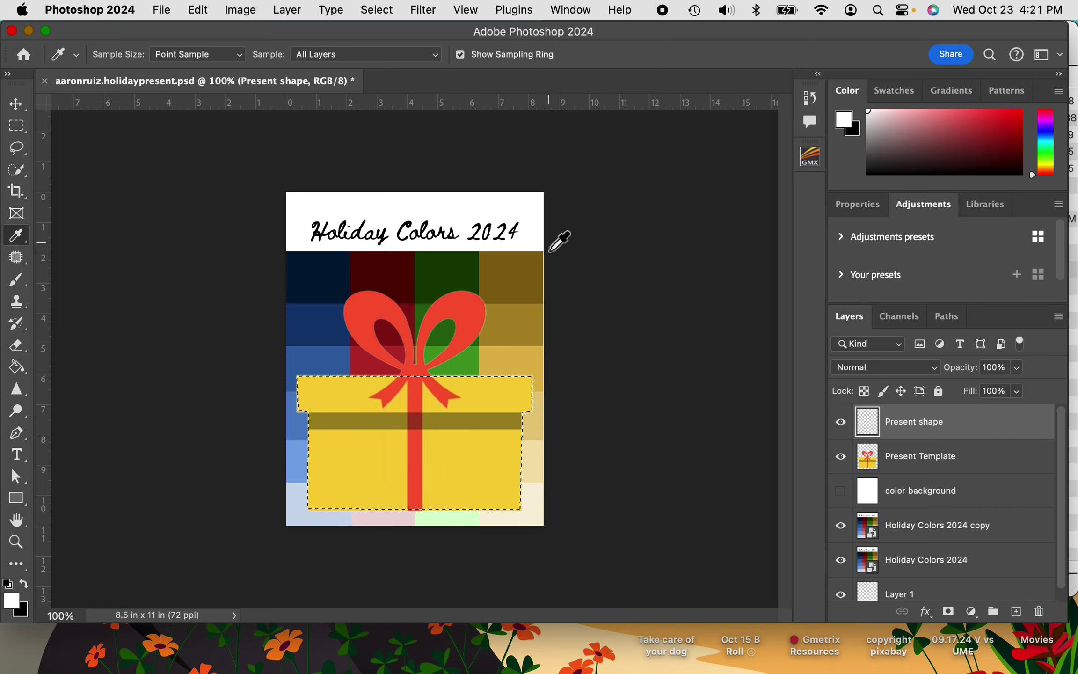
click(840, 456)
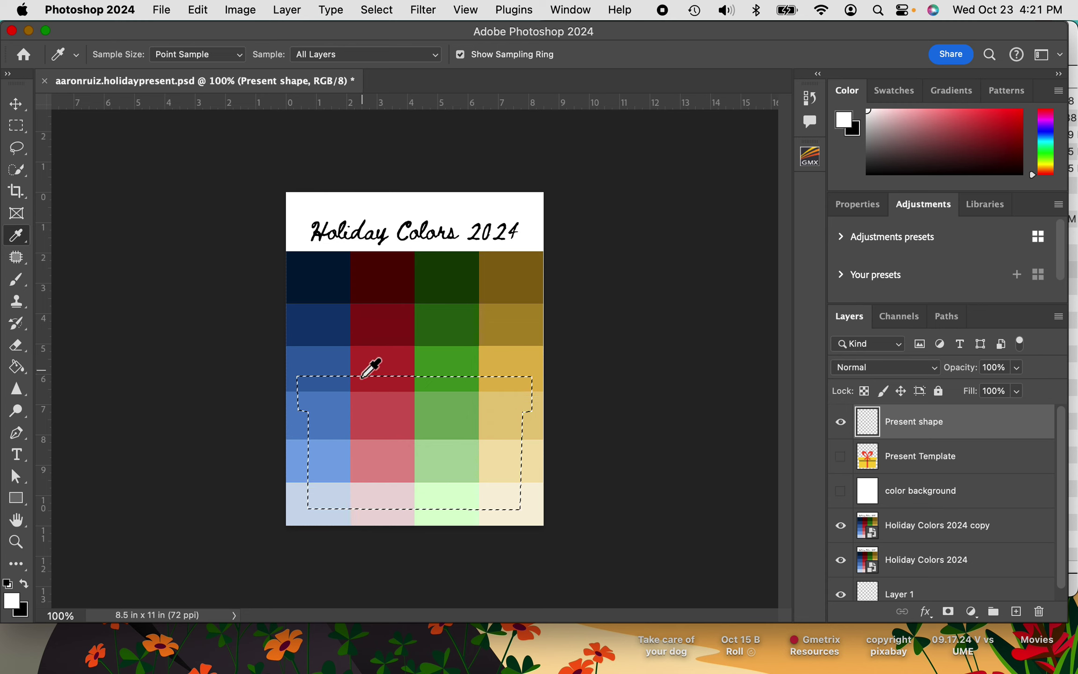
click(337, 369)
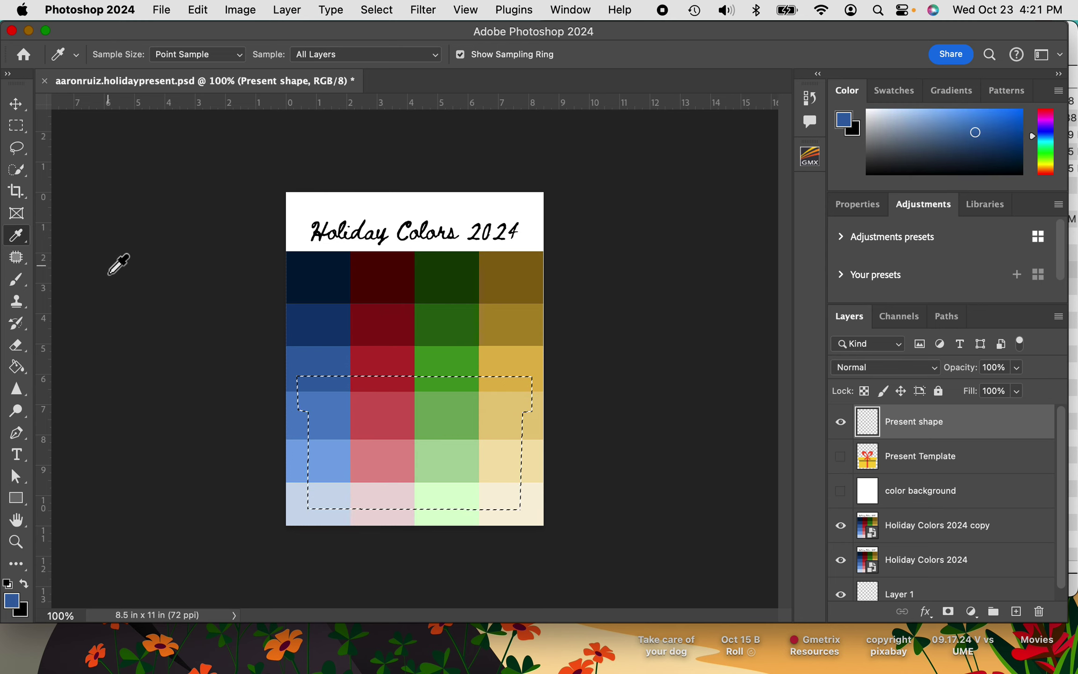
click(334, 367)
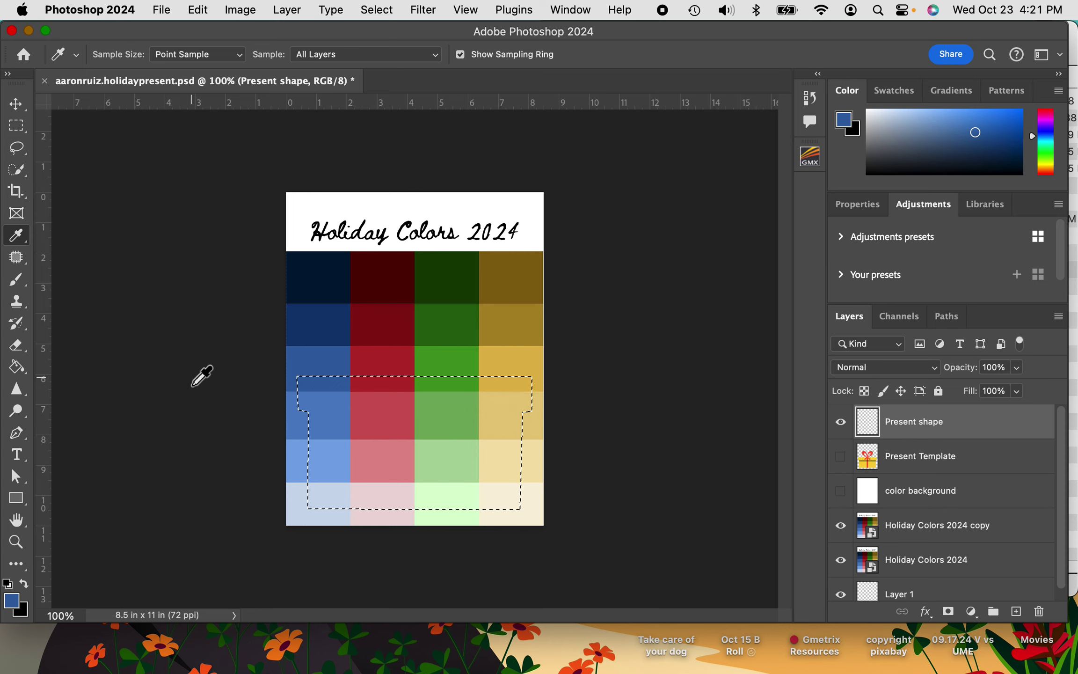
Fill the present-shaped selection on the Present shape layer with the sampled blue using the Paint Bucket tool.
click(20, 371)
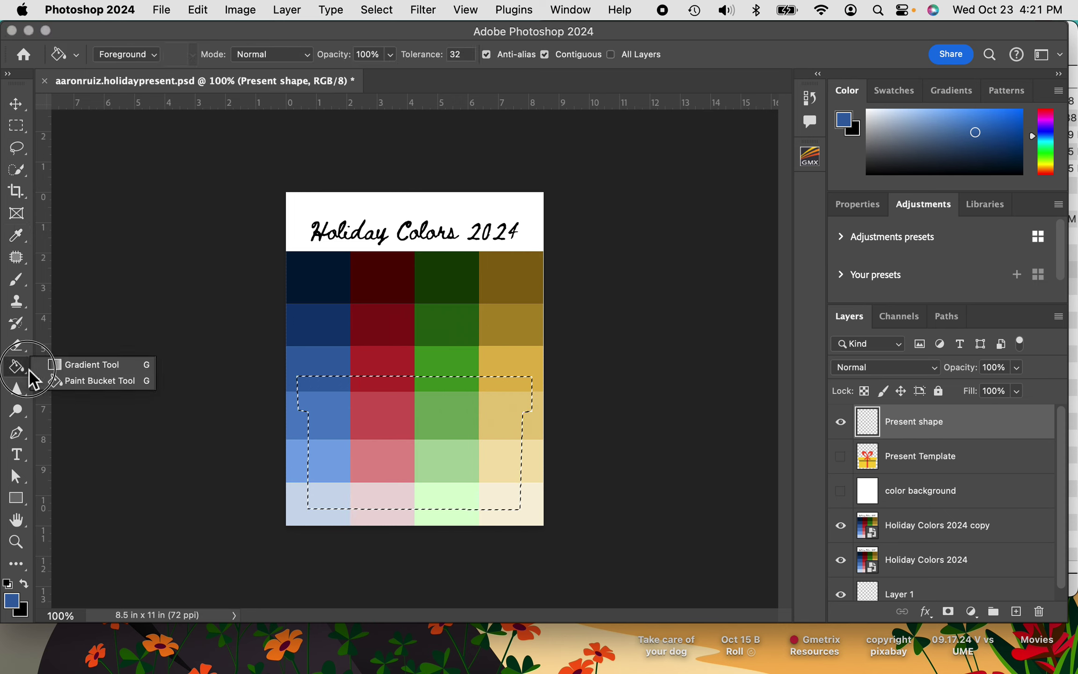
click(55, 365)
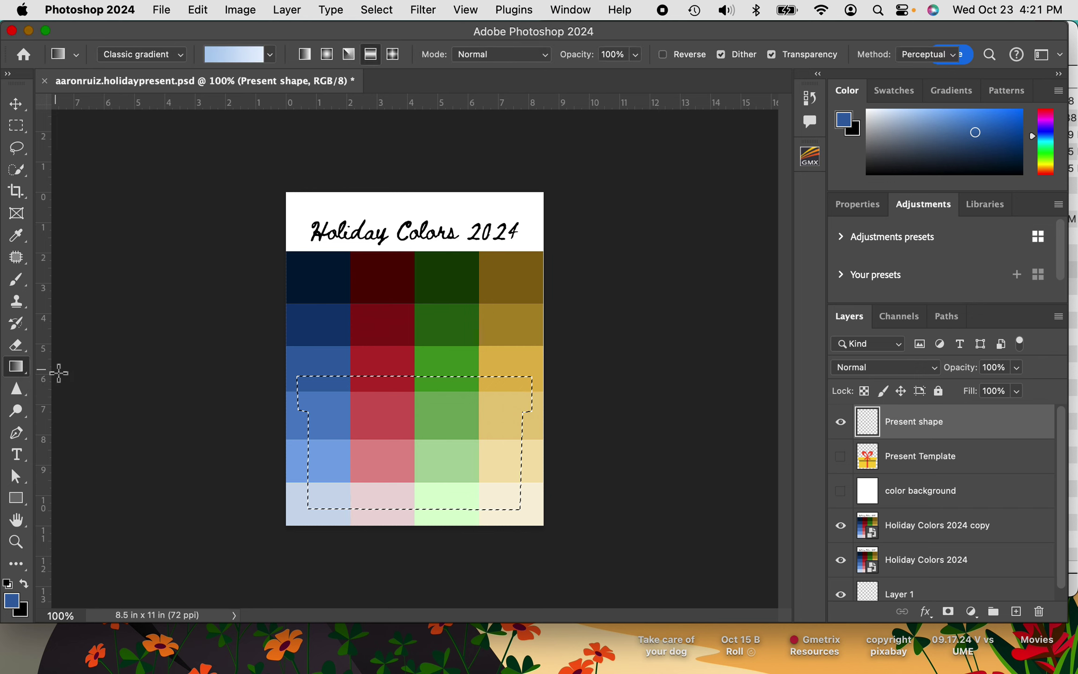
click(18, 370)
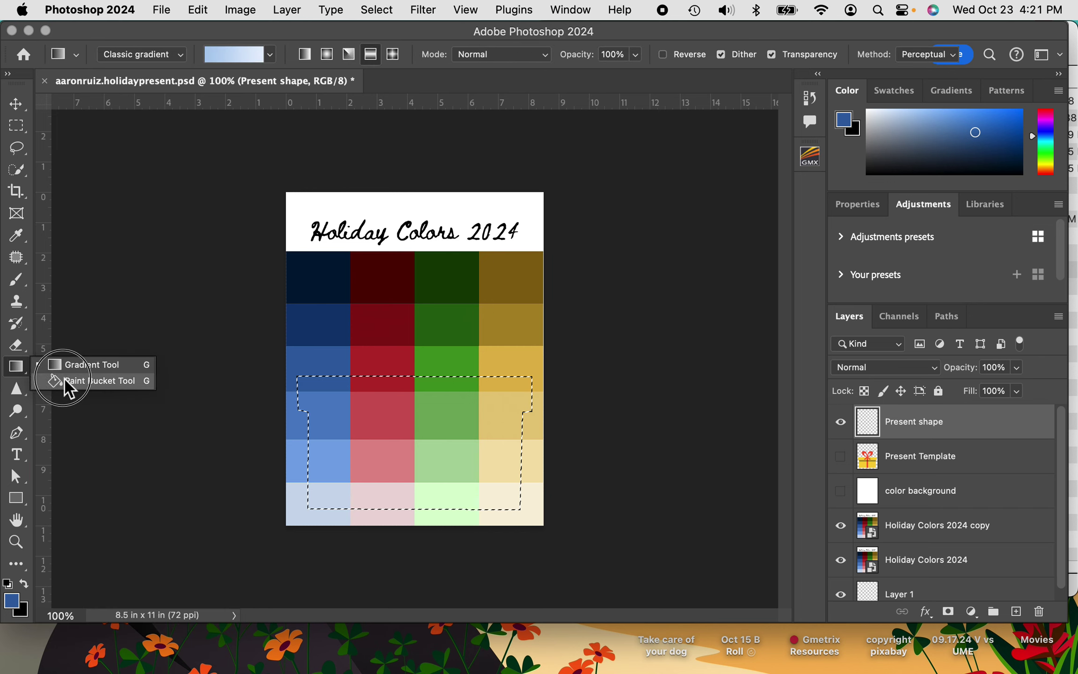
click(69, 389)
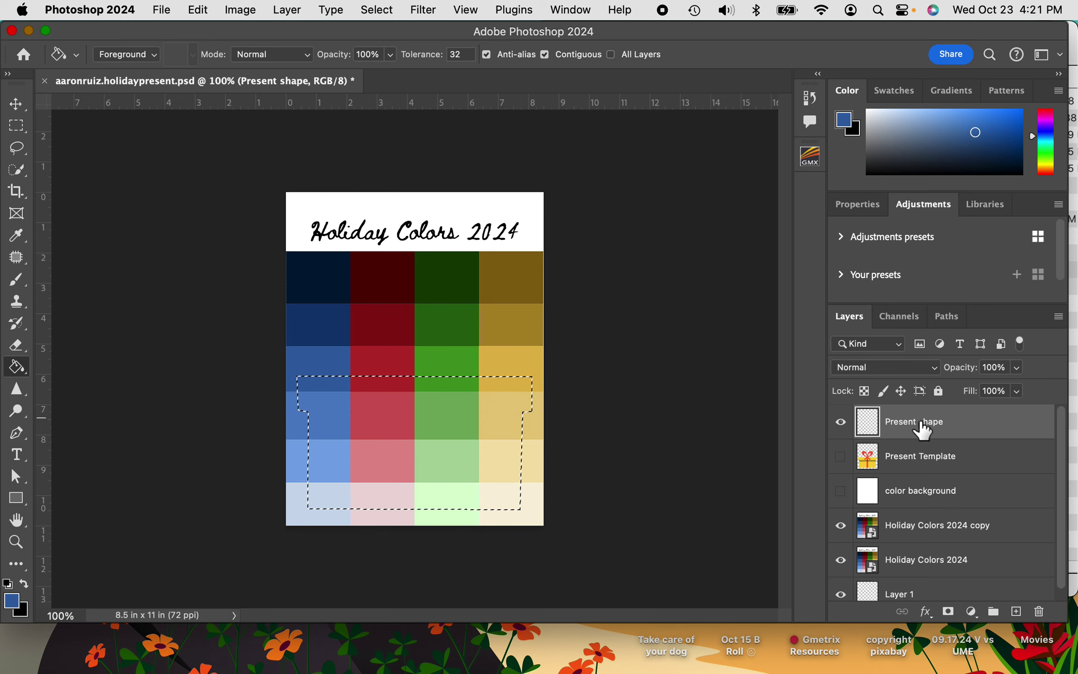
click(374, 415)
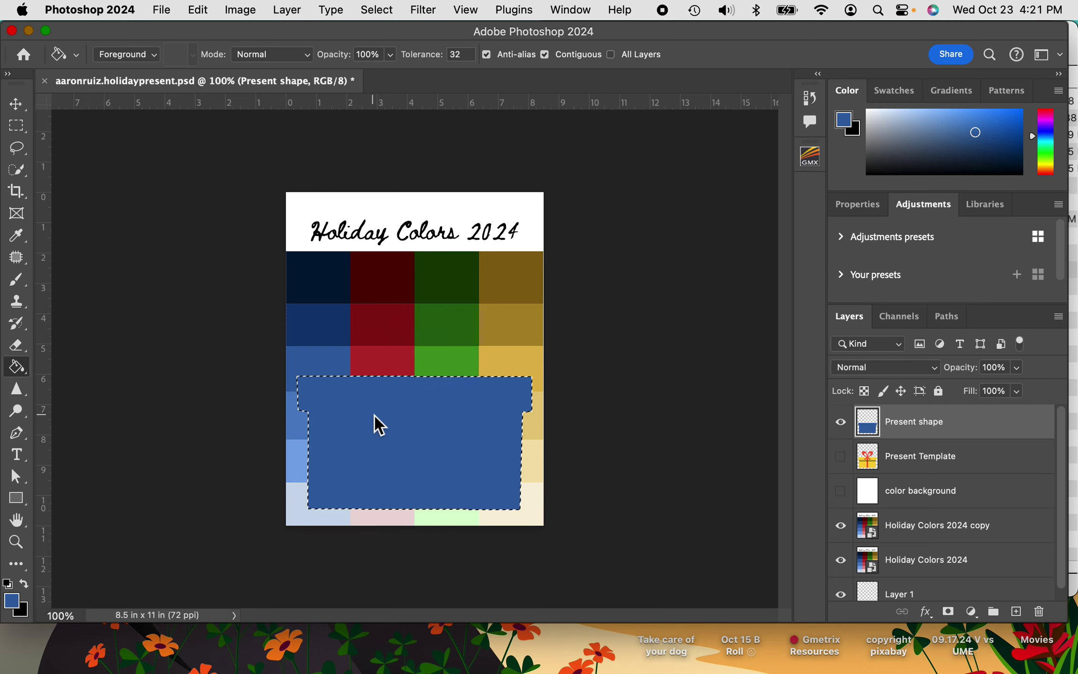
Show the color background layer again and leave the Present Template layer hidden.
click(841, 456)
click(848, 491)
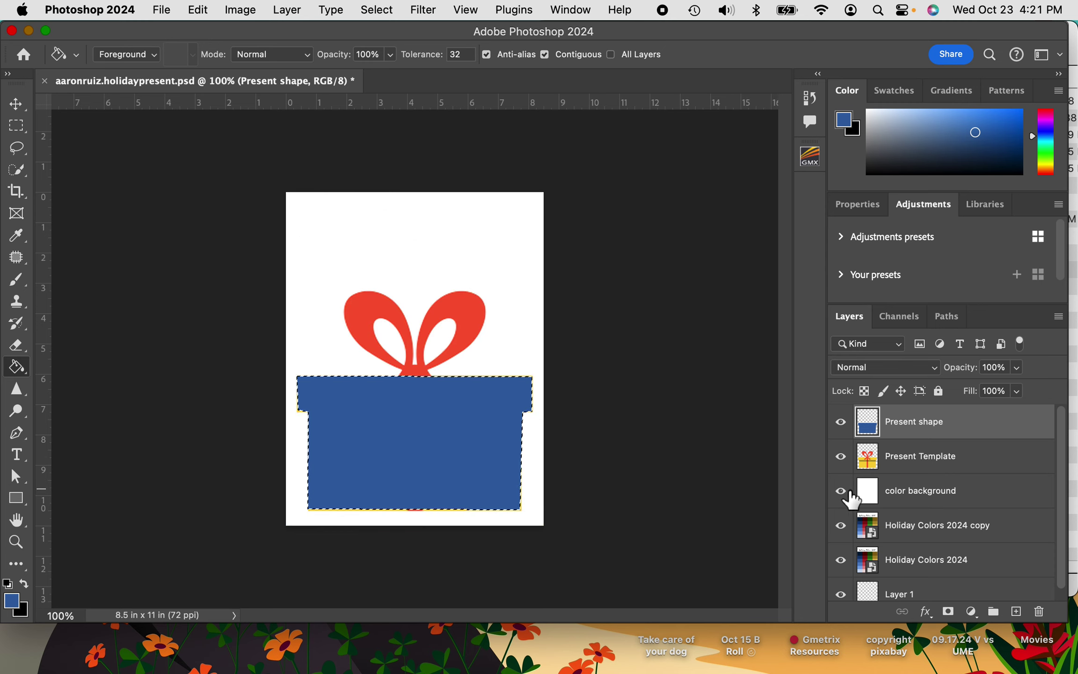
click(844, 457)
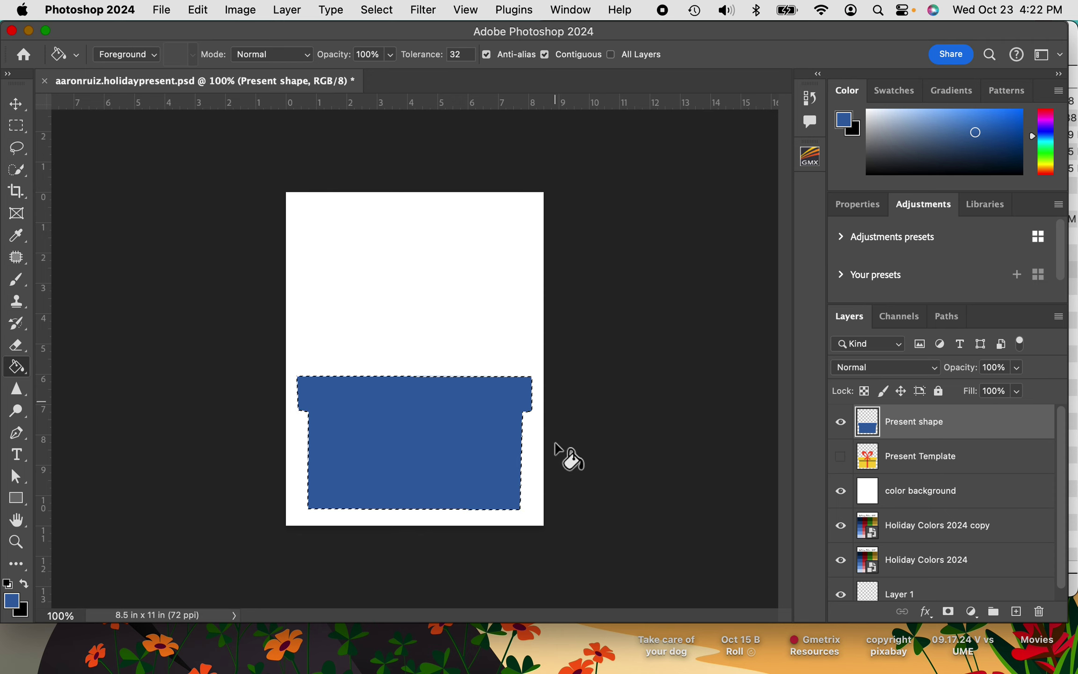
Switch to the Move tool and deselect the outline around the blue present shape.
click(18, 111)
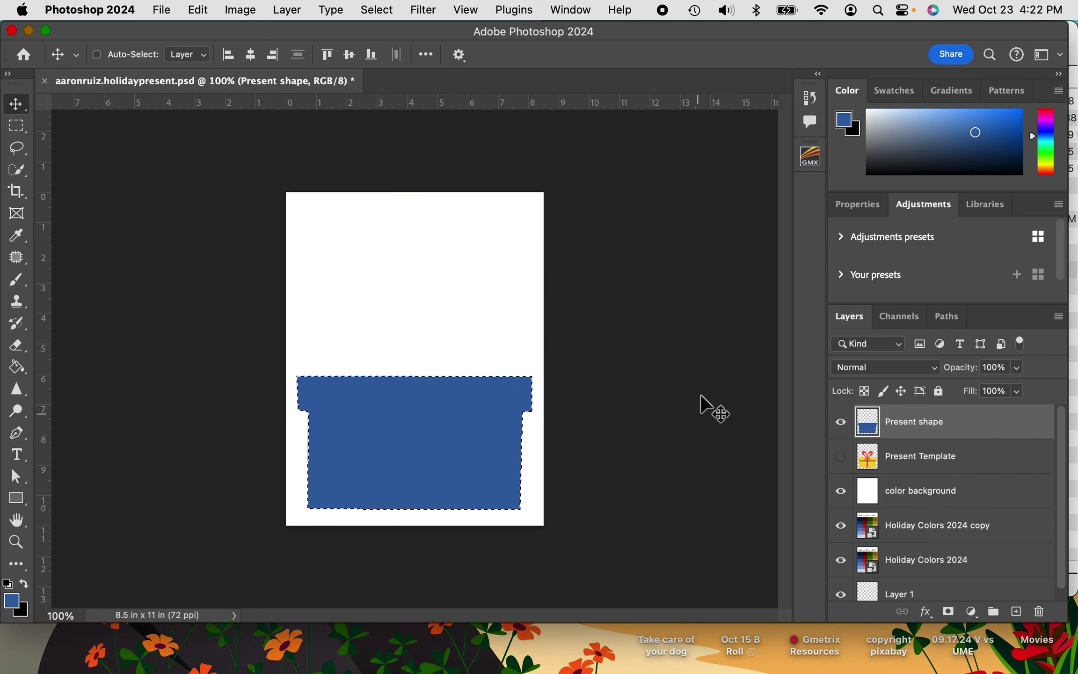
key(super+d)
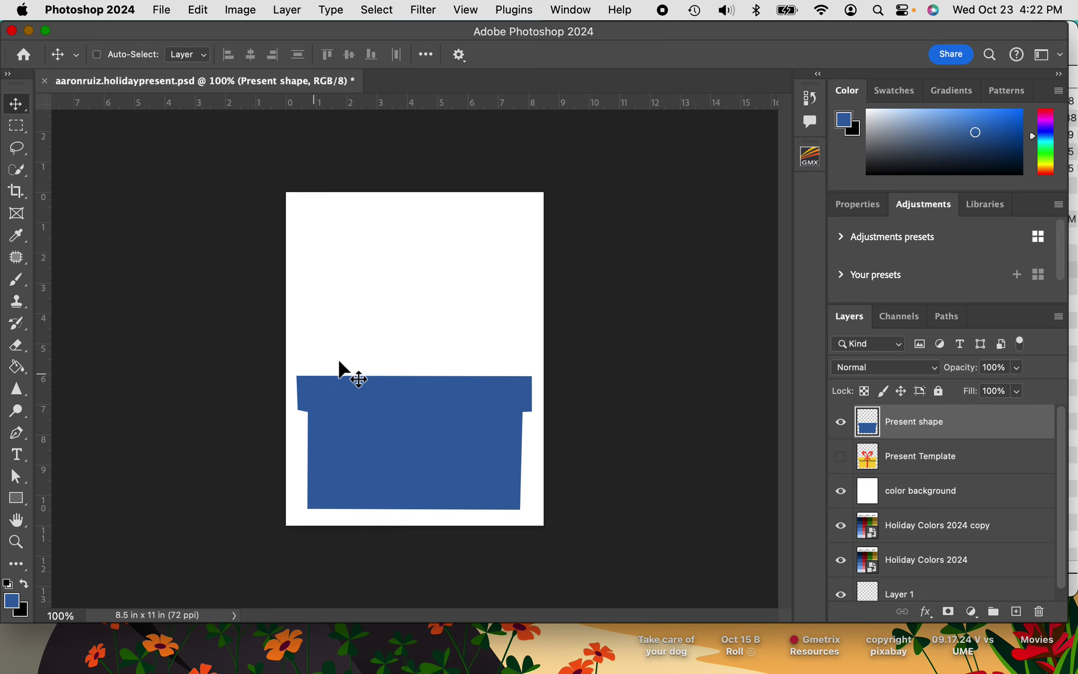
super+click(482, 363)
super+click(596, 350)
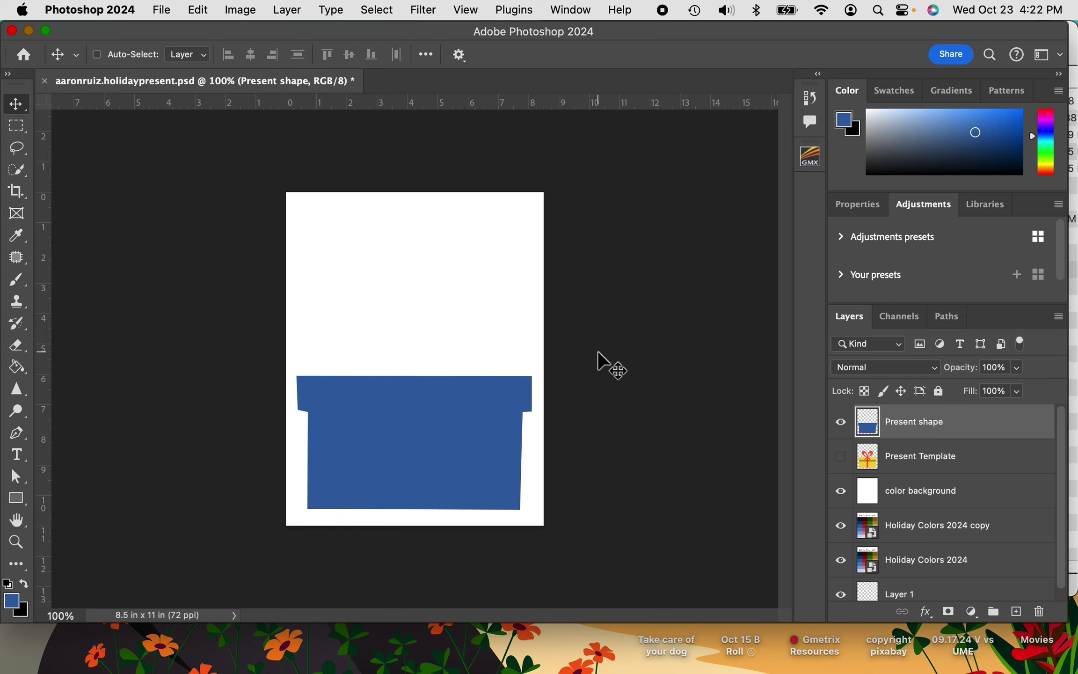